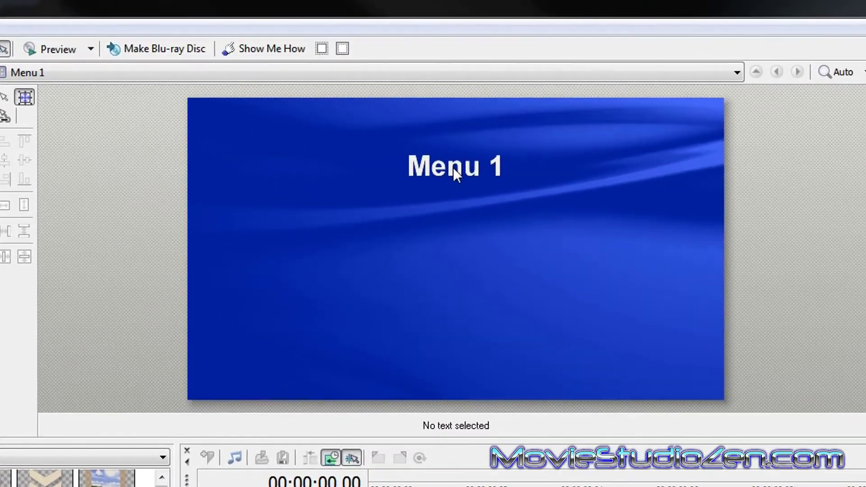
Rename the page title from Menu 1 to 'Main Menu'.
click(453, 167)
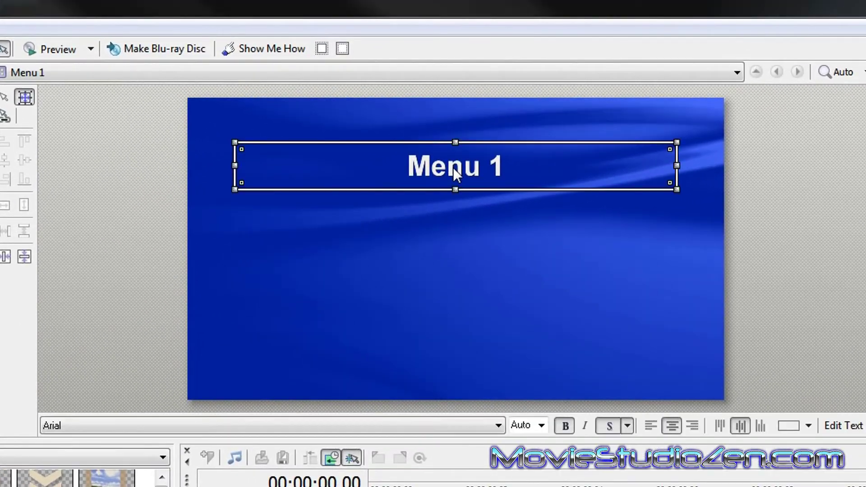
click(841, 427)
text(Main)
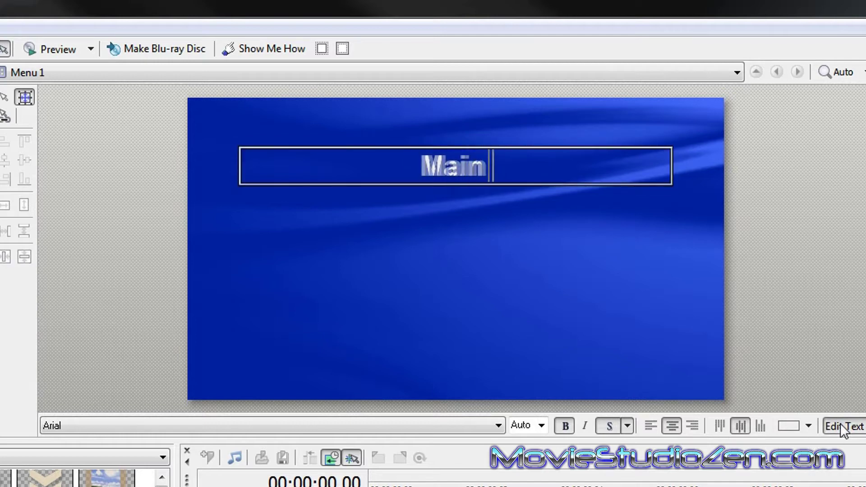
text( Menu)
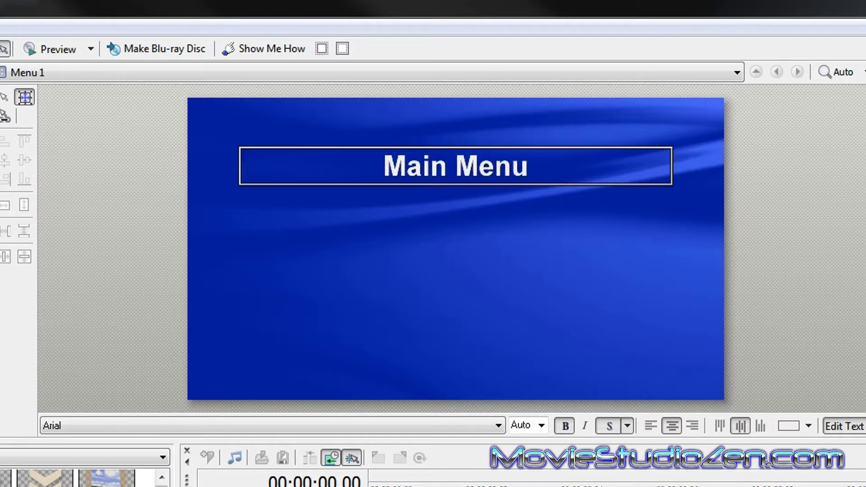
click(507, 278)
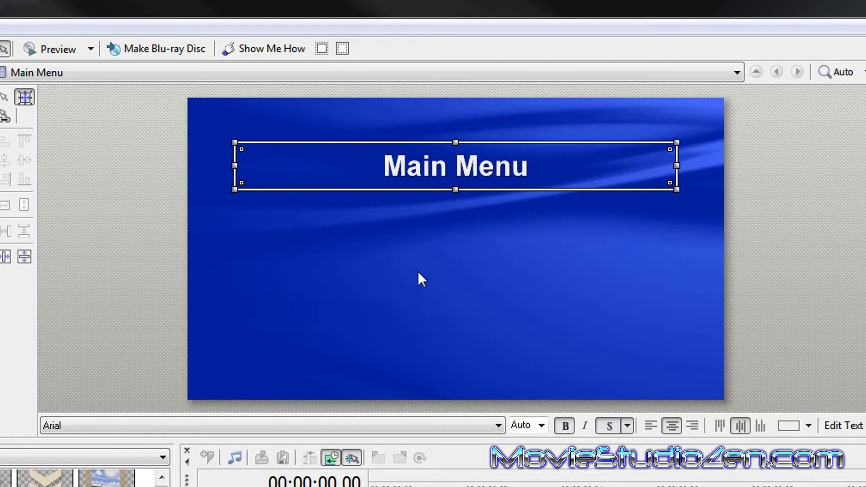
Insert a submenu button labelled 'Australia' and move it to the left side.
right_click(433, 279)
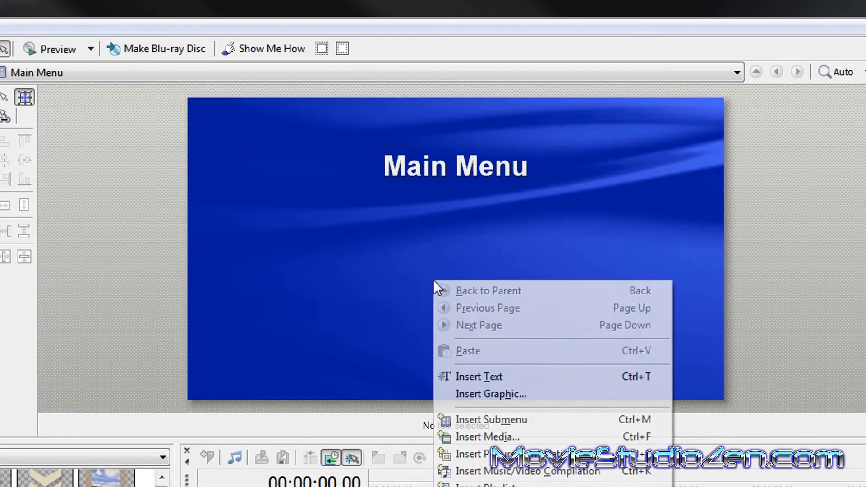
click(516, 422)
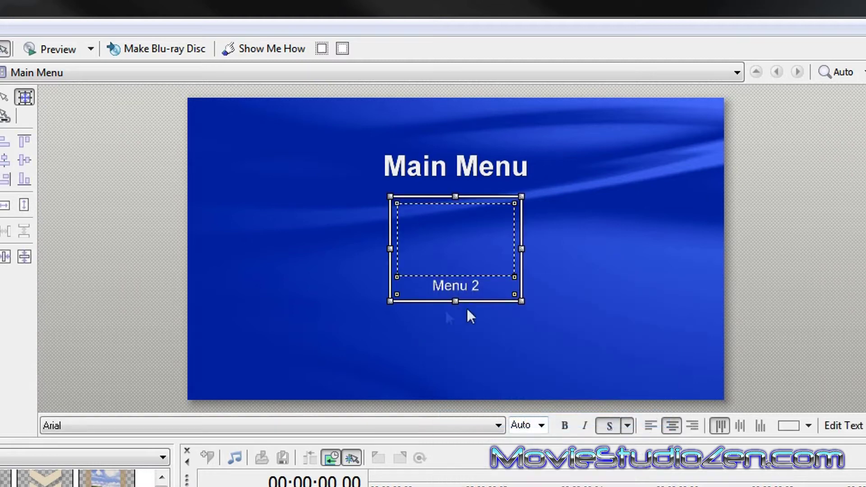
click(840, 428)
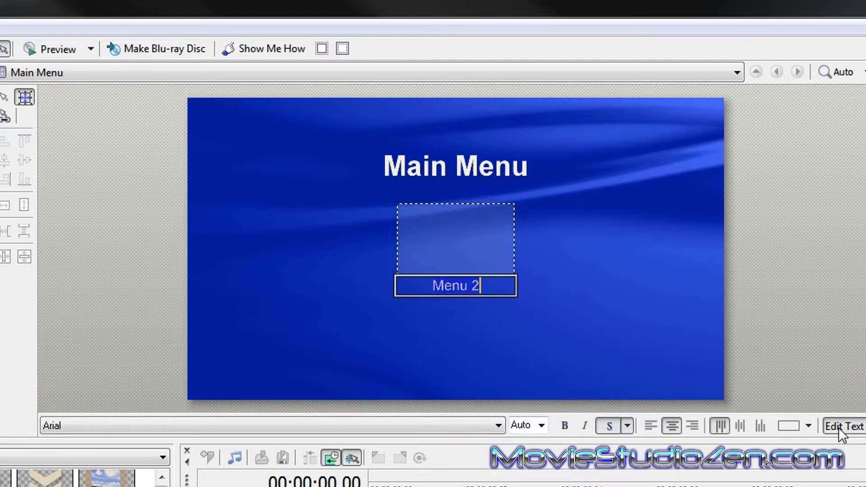
key(ctrl+a)
text(Aust)
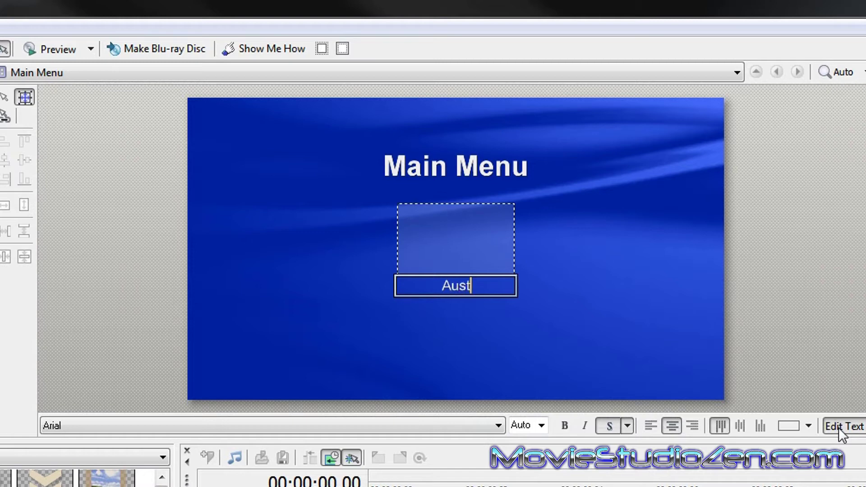
text(ralia)
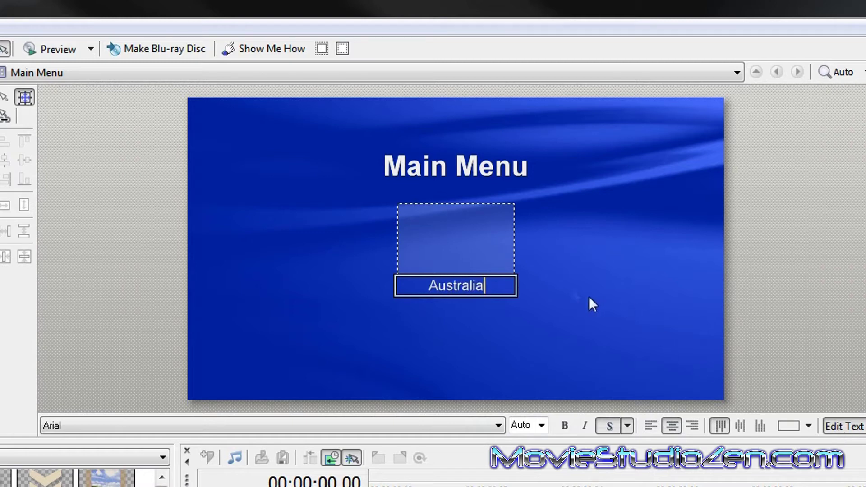
click(533, 291)
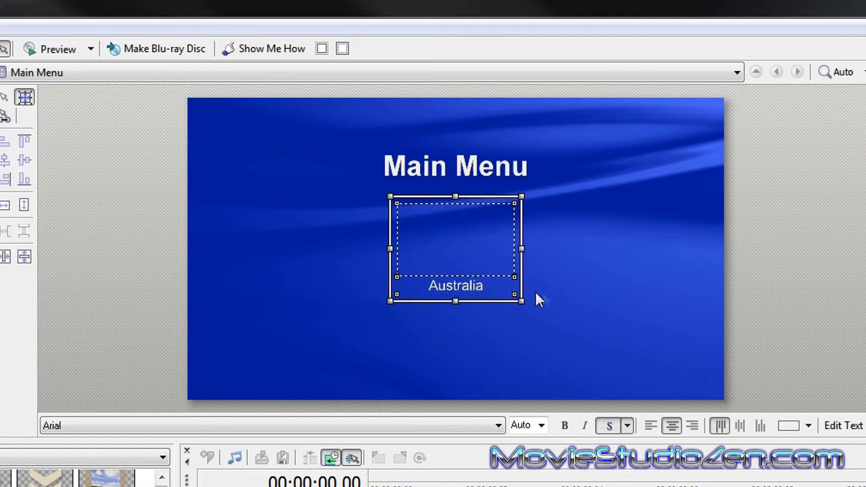
drag(465, 266, 315, 275)
Insert a second submenu button labelled 'USA' and move it to the right side.
right_click(485, 286)
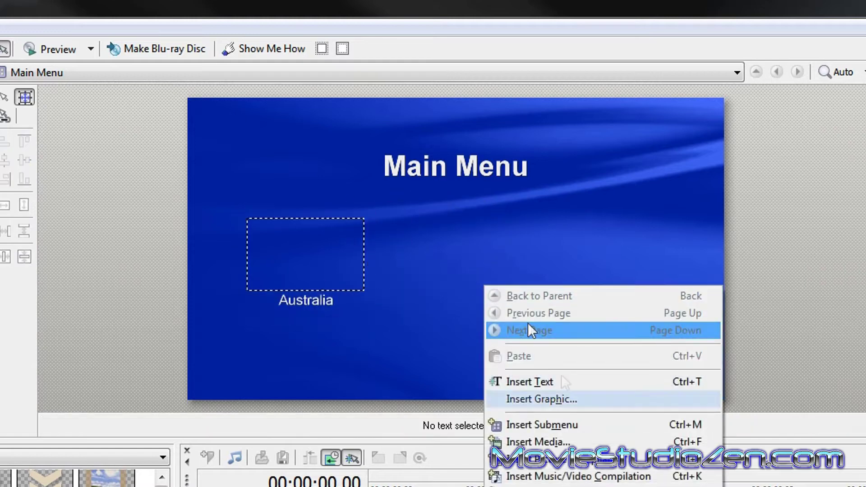
click(561, 429)
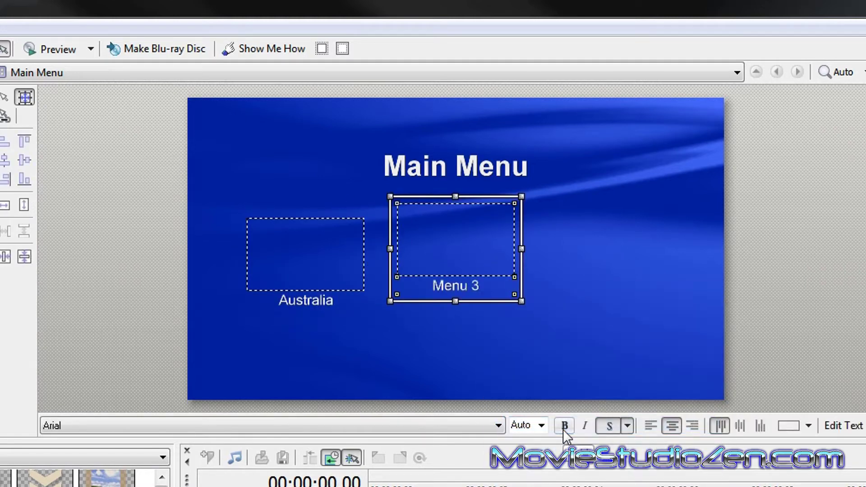
click(841, 426)
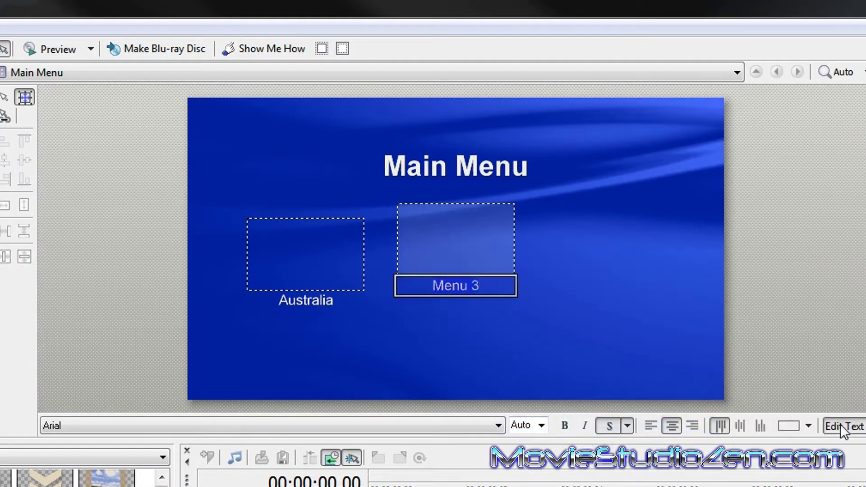
text(USA)
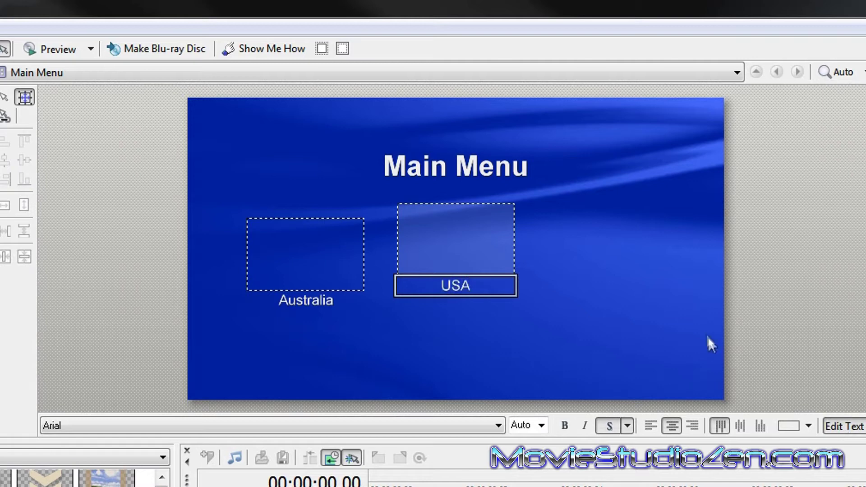
click(682, 315)
drag(455, 221, 567, 229)
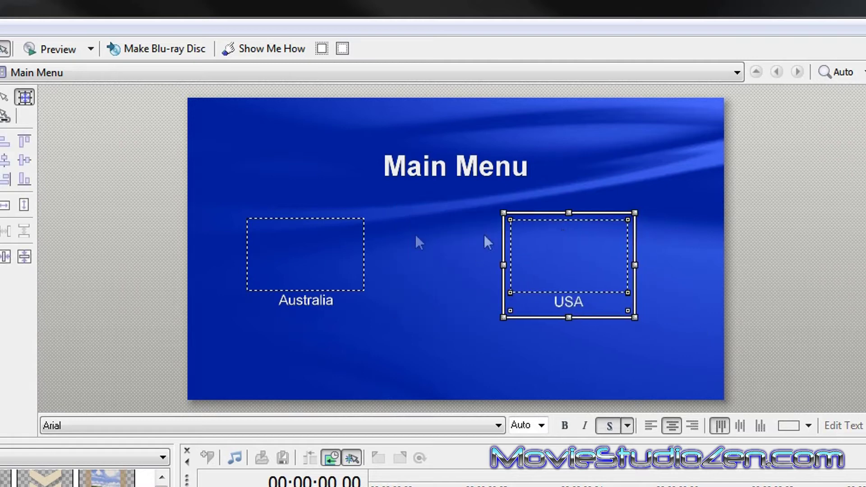
Align the Australia and USA buttons so their labels sit at matching heights.
drag(312, 263, 359, 259)
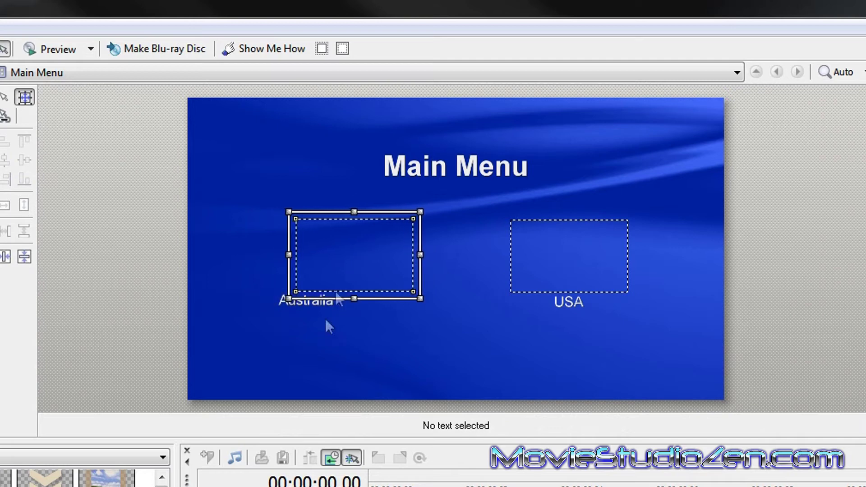
drag(314, 308, 358, 313)
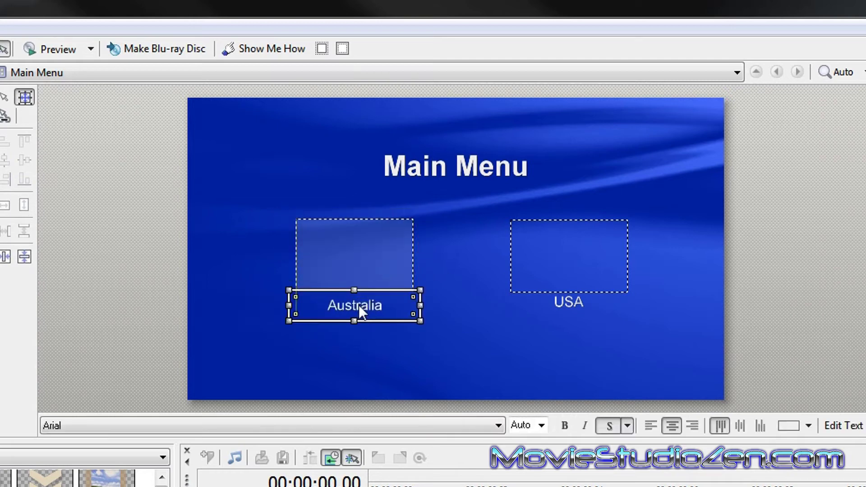
click(561, 354)
click(569, 301)
drag(569, 301, 567, 305)
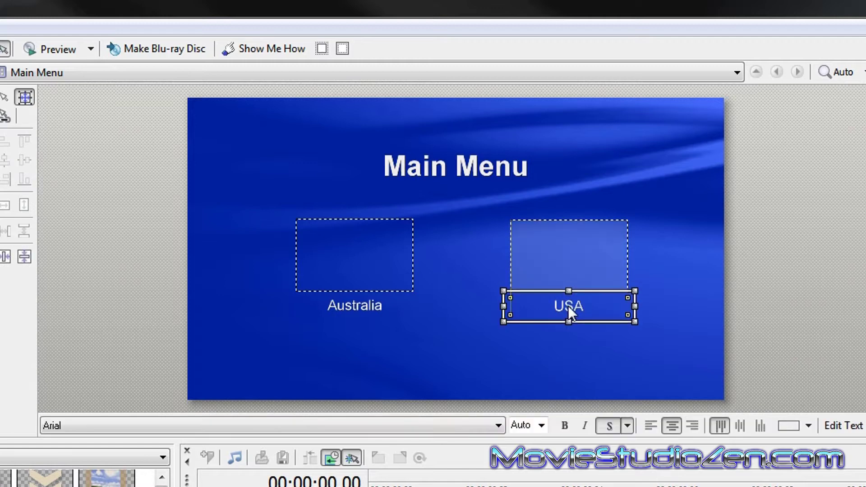
click(531, 347)
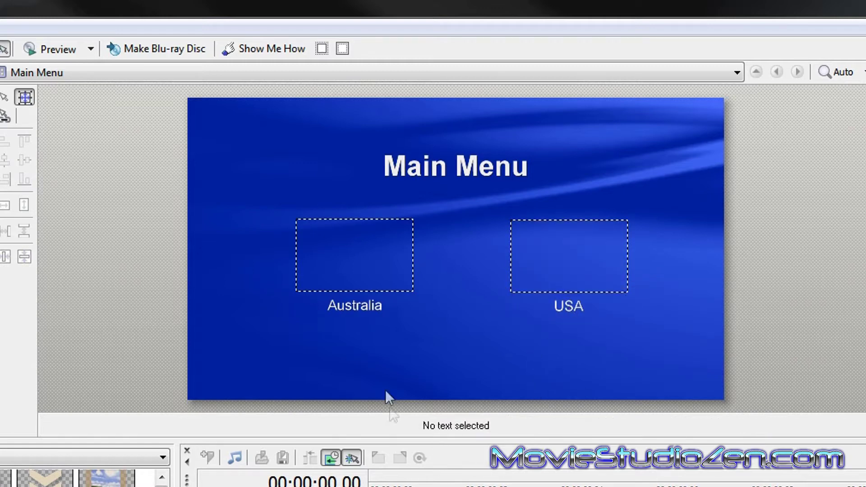
On the Australia page (Menu 2), add a 'Surfing in Sydney' submenu button and open its Menu 4.
double_click(361, 255)
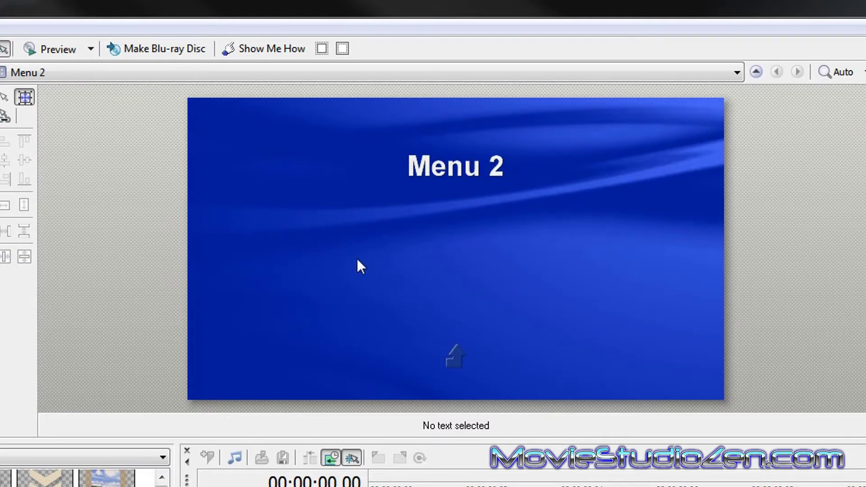
right_click(357, 259)
click(434, 399)
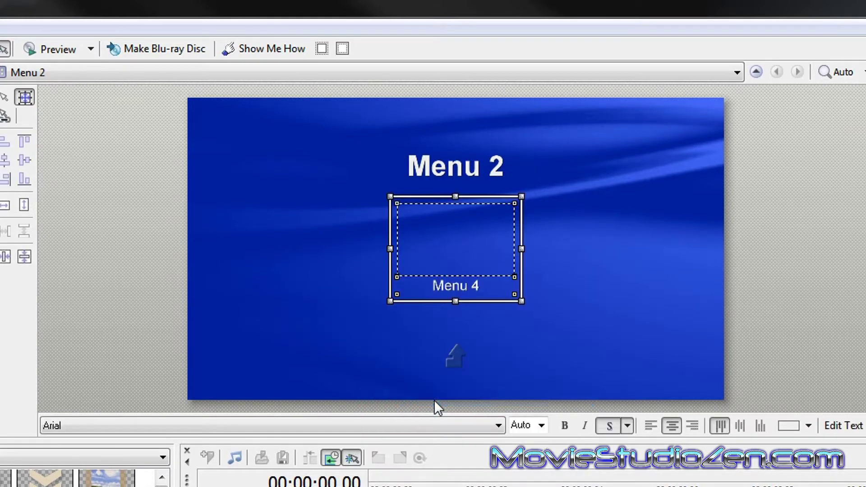
click(853, 427)
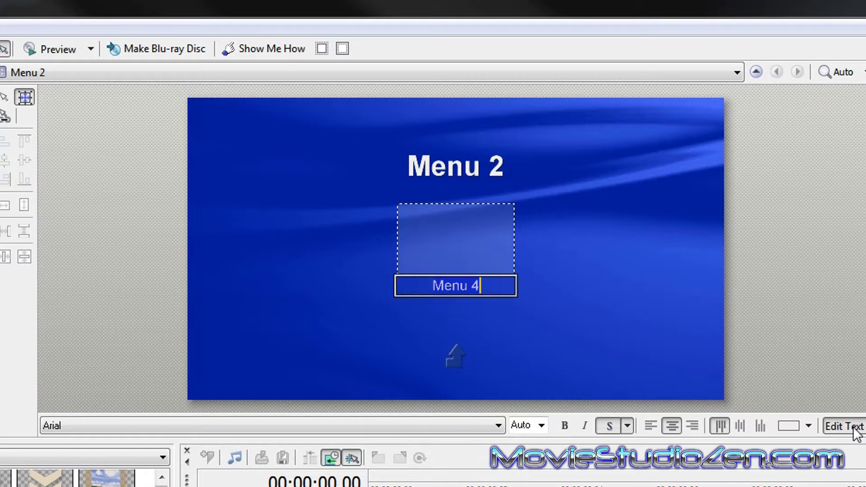
text(Surfing )
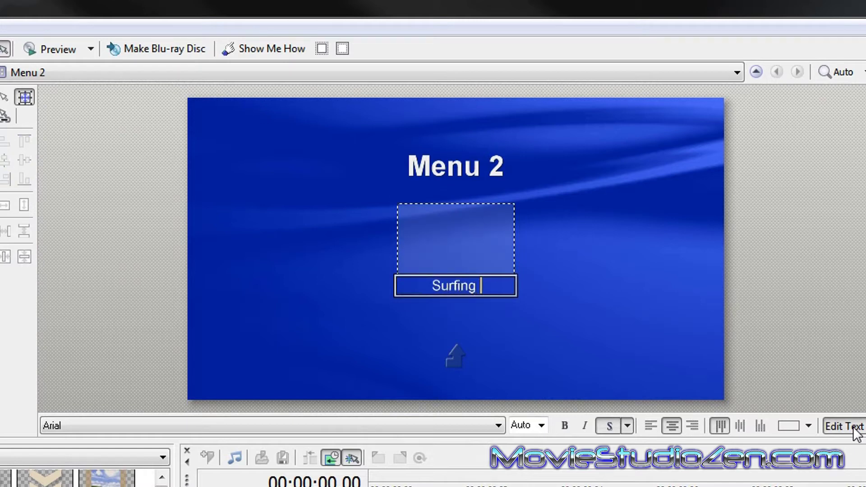
text(in Sy)
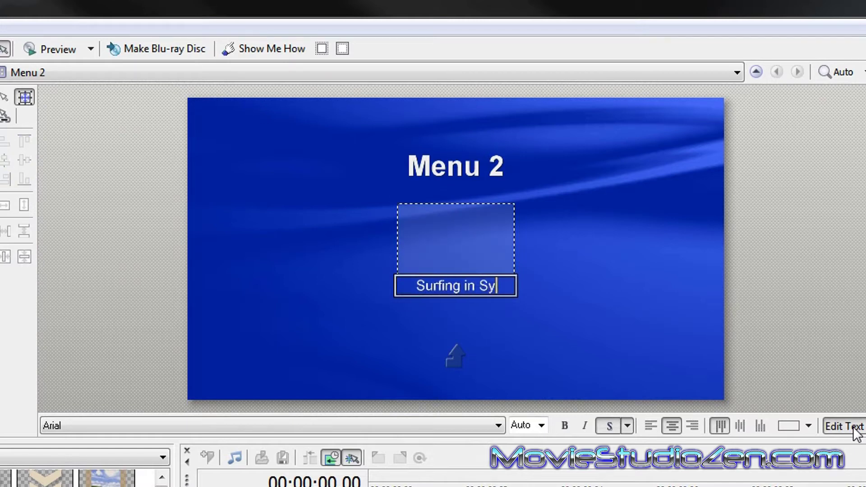
text(dney)
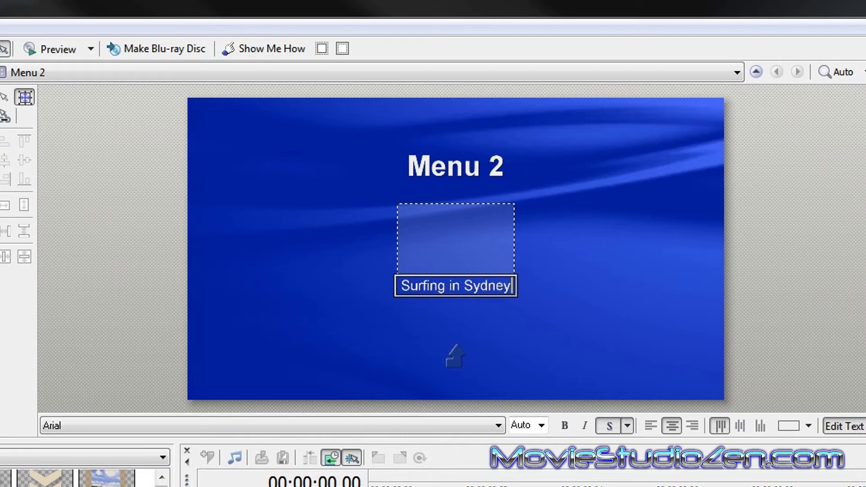
key(Return)
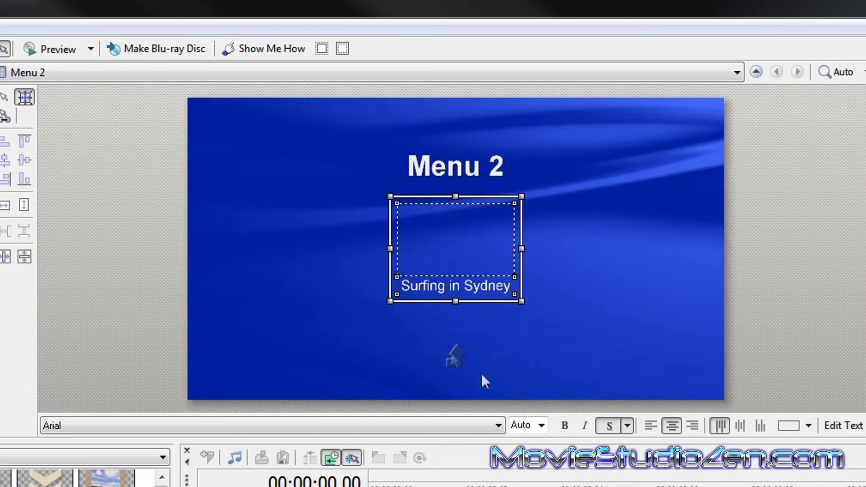
double_click(460, 266)
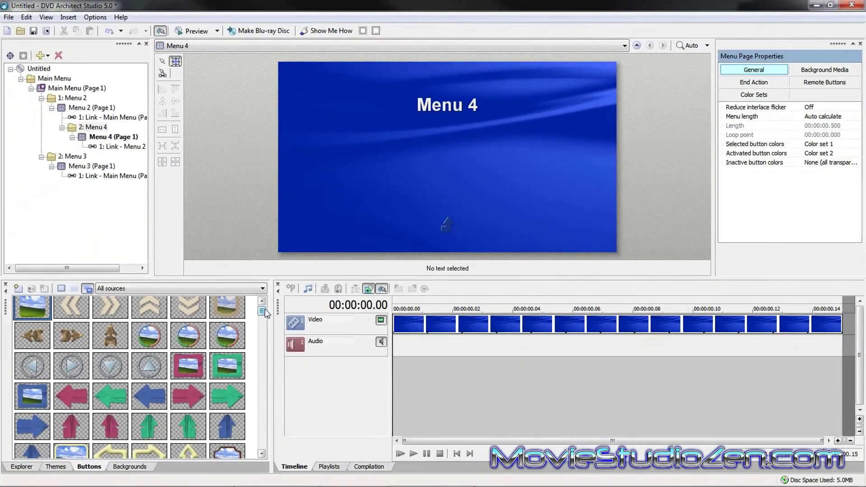
scroll(252, 342, down, 2)
Add a house-frame button to Menu 4 and size it in the lower right corner.
drag(265, 314, 263, 444)
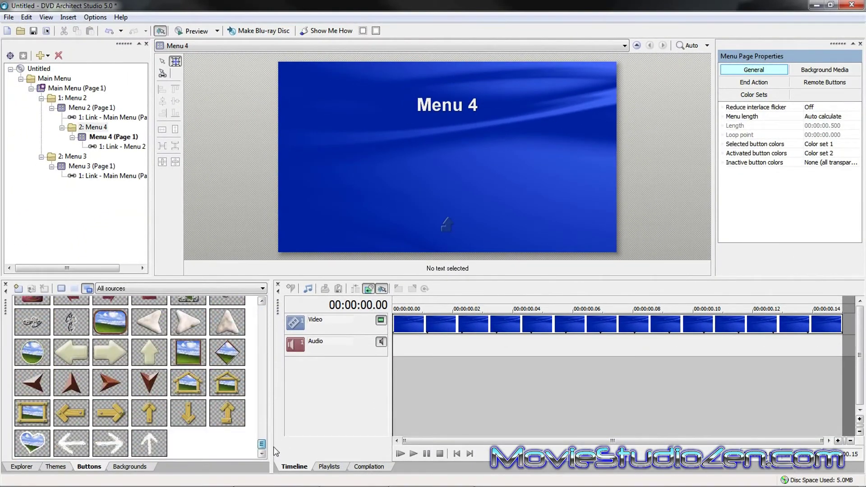
double_click(225, 387)
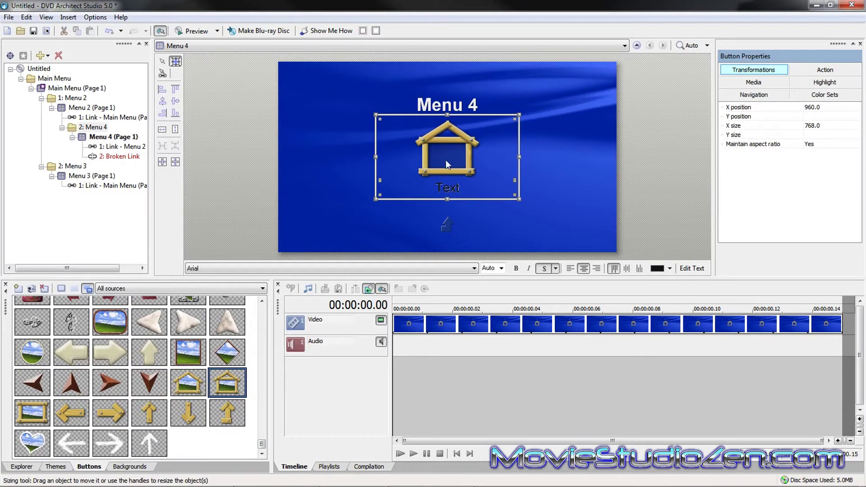
drag(445, 158, 529, 196)
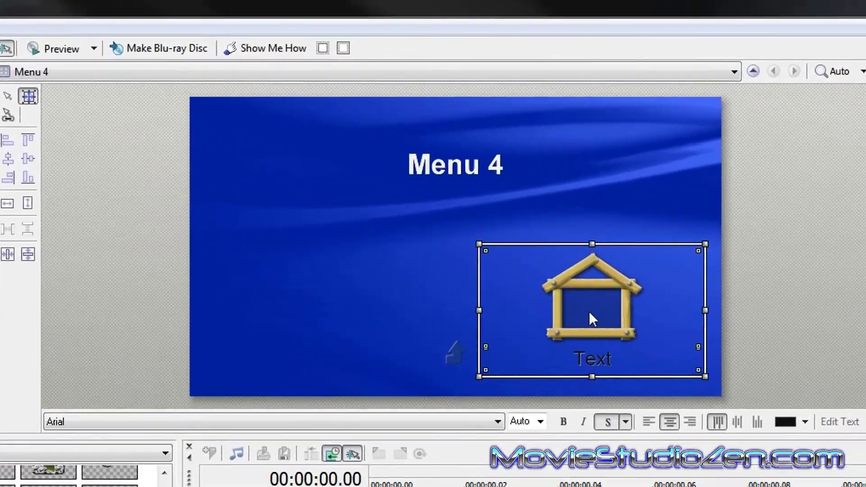
drag(584, 310, 582, 323)
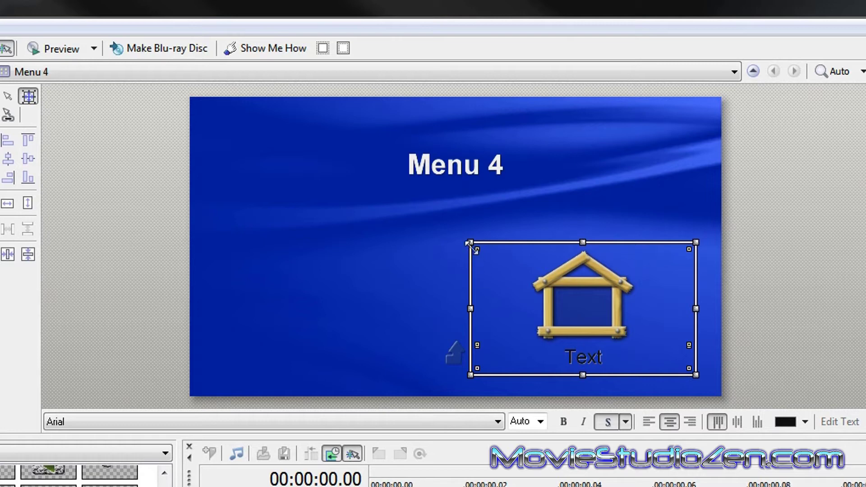
drag(469, 242, 624, 348)
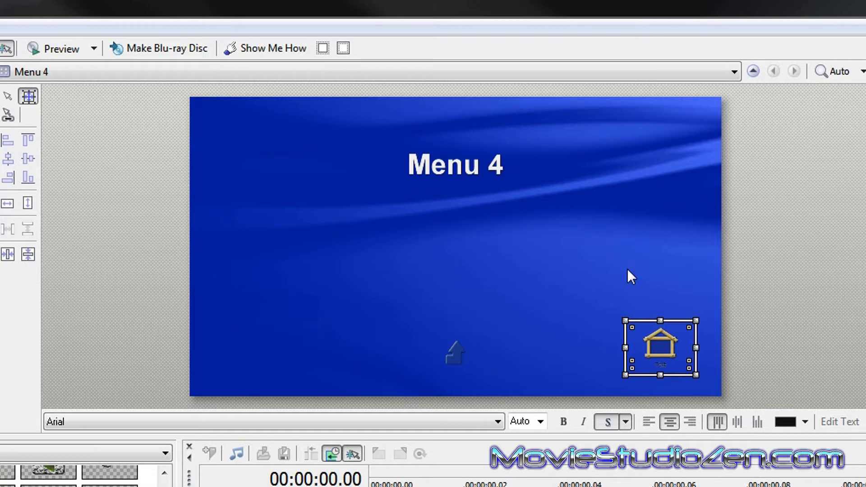
drag(660, 318, 660, 306)
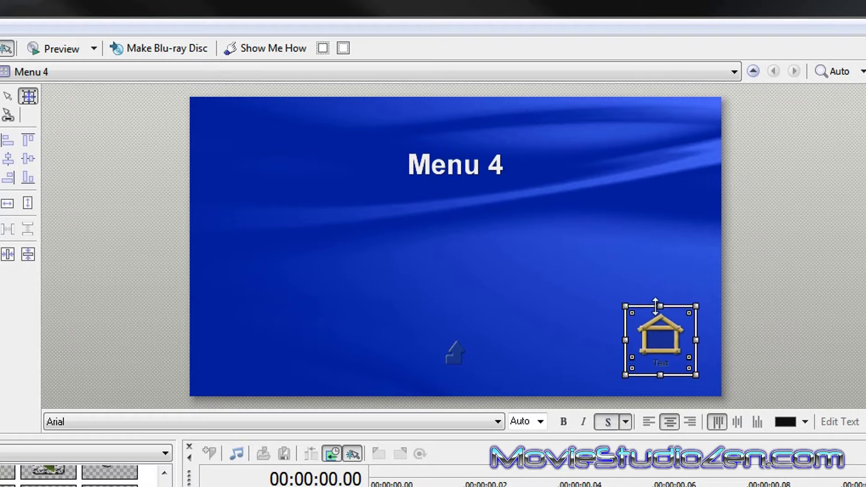
drag(625, 340, 605, 340)
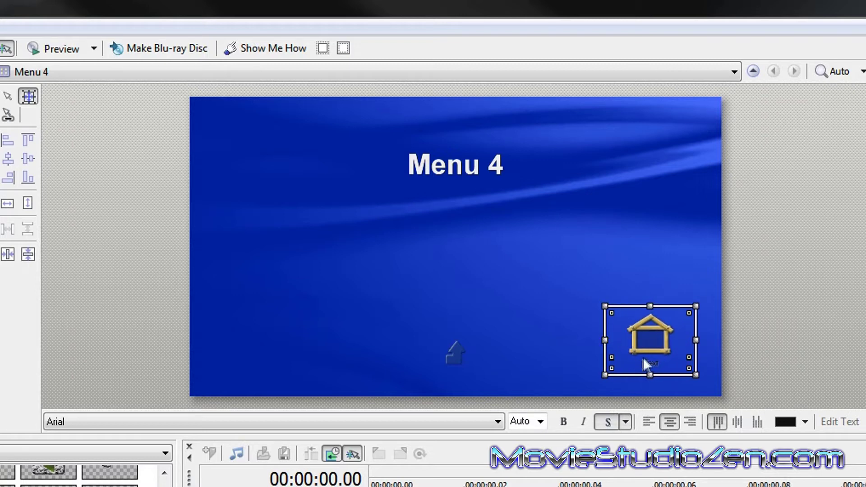
click(662, 381)
Relabel the house button 'HOME' and set its text colour to white.
click(653, 364)
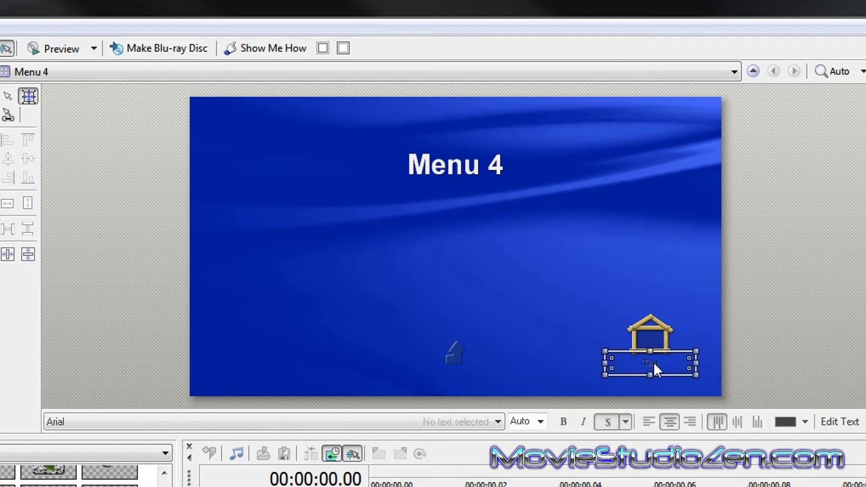
click(829, 423)
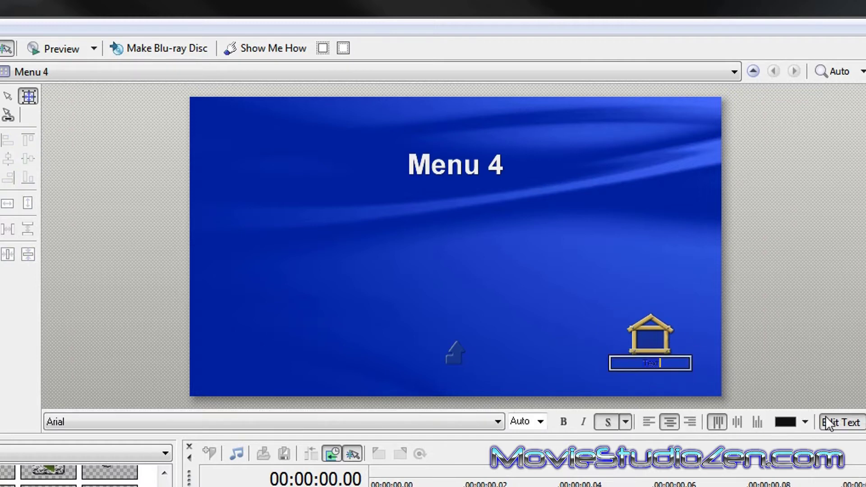
text(HOME)
click(829, 422)
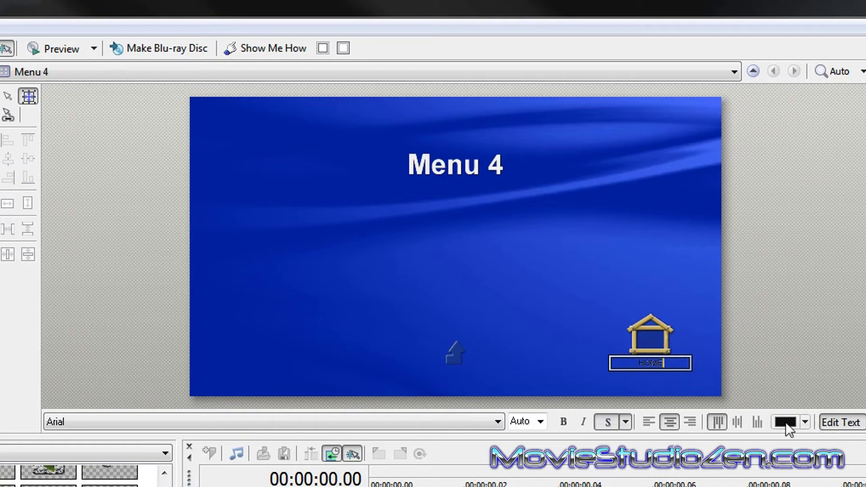
click(785, 421)
click(412, 304)
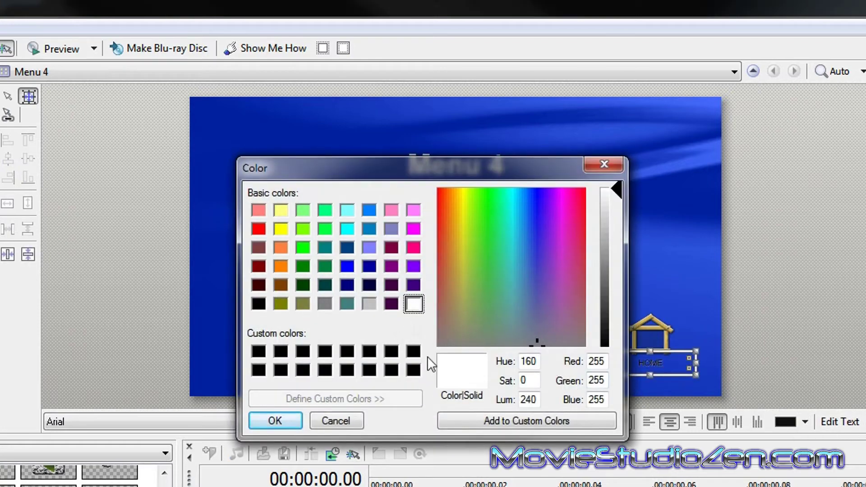
click(274, 420)
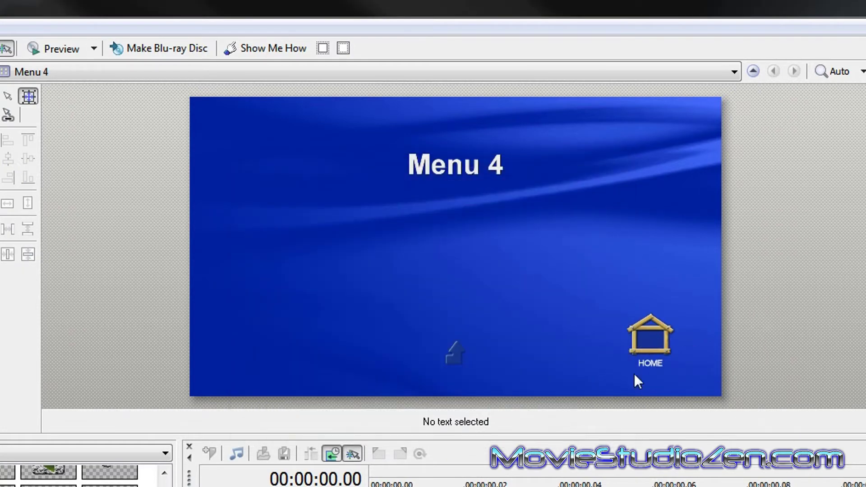
Enlarge the HOME label text by dragging its bottom handle.
click(647, 364)
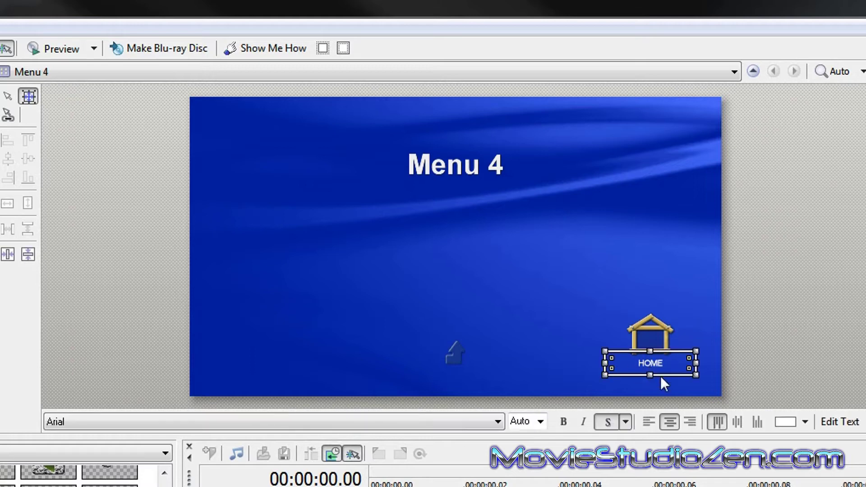
drag(650, 378, 649, 390)
click(678, 307)
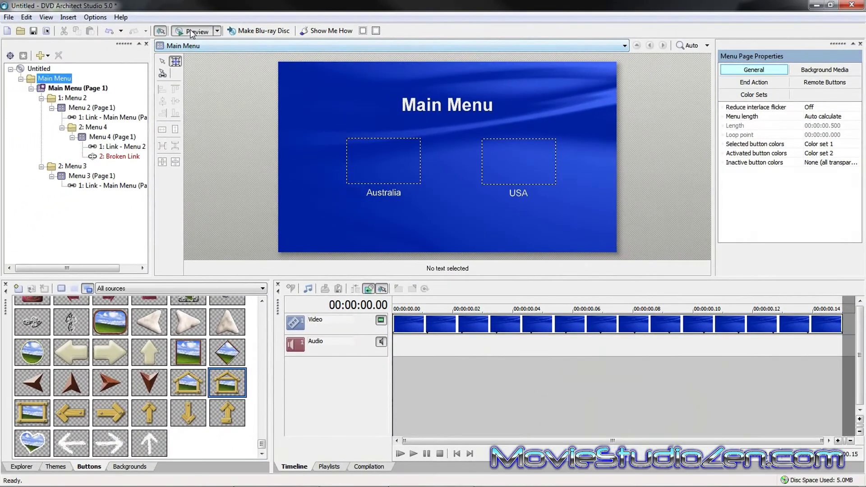
click(192, 33)
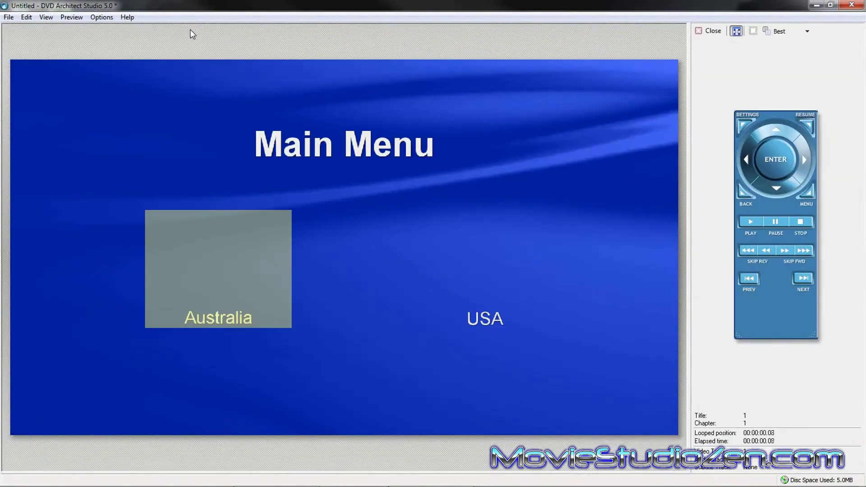
In the preview, follow Australia, Surfing in Sydney, then HOME, and close the preview.
click(215, 268)
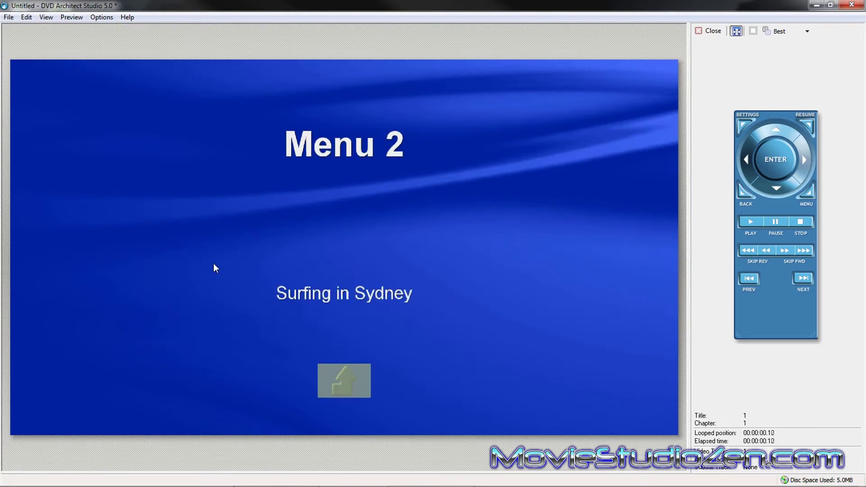
click(344, 296)
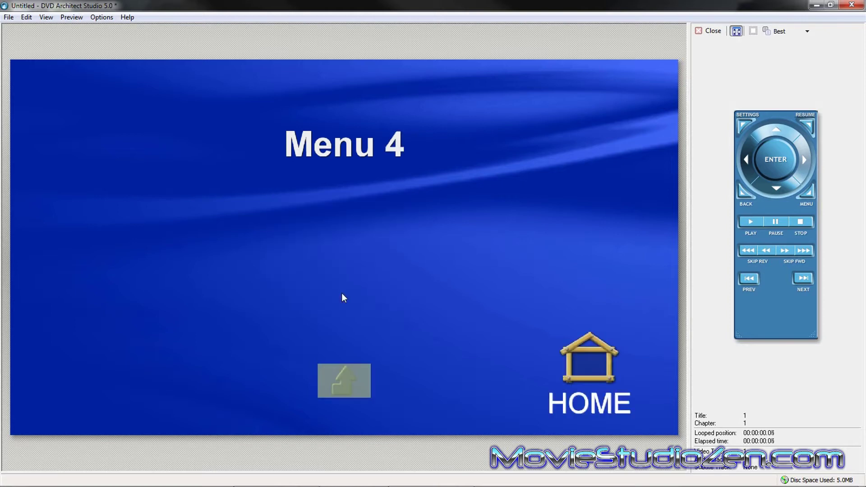
click(585, 362)
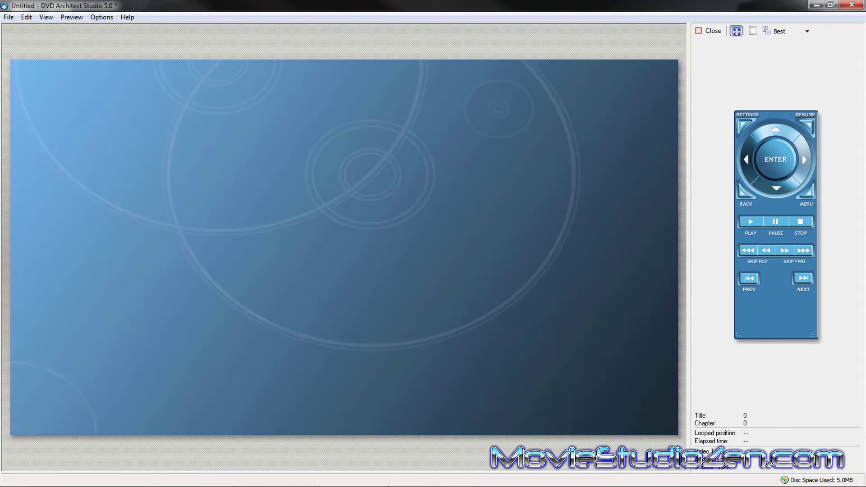
click(709, 30)
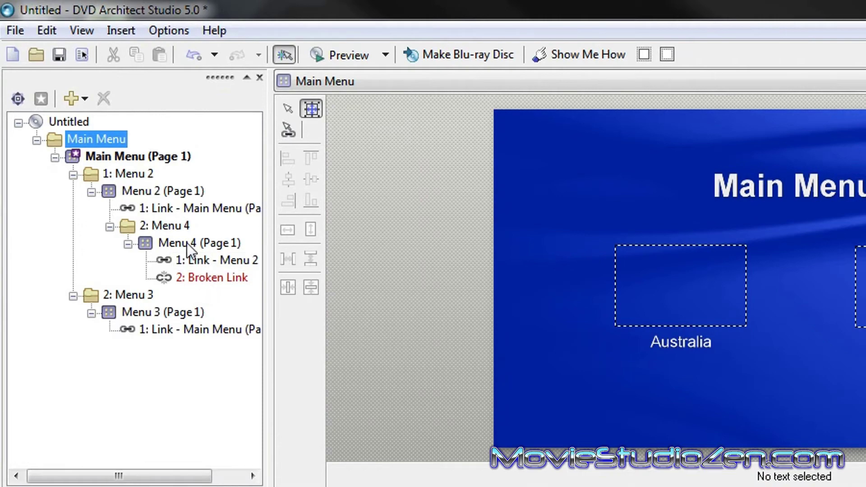
Go to Menu 4 and set the HOME button's action destination to Main Menu.
double_click(742, 305)
click(752, 286)
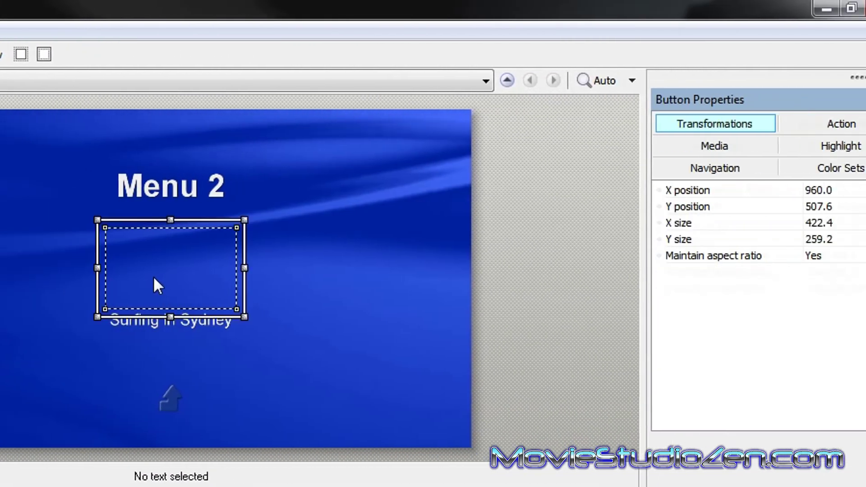
double_click(752, 285)
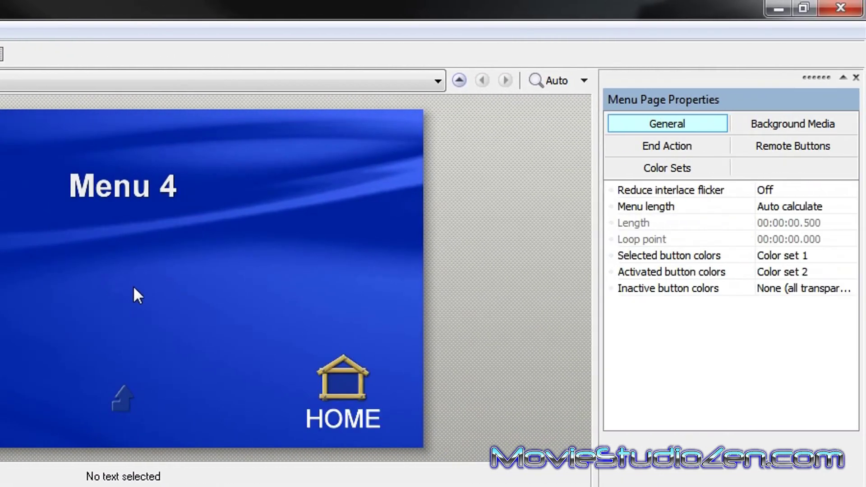
click(345, 380)
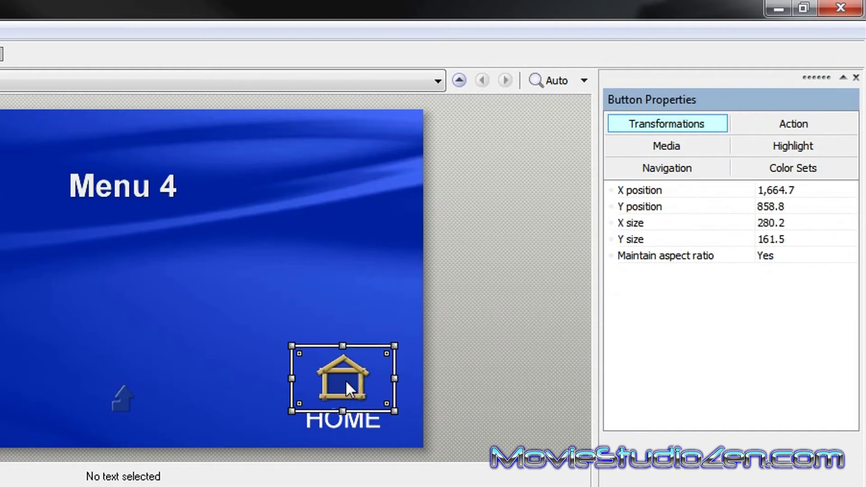
click(789, 118)
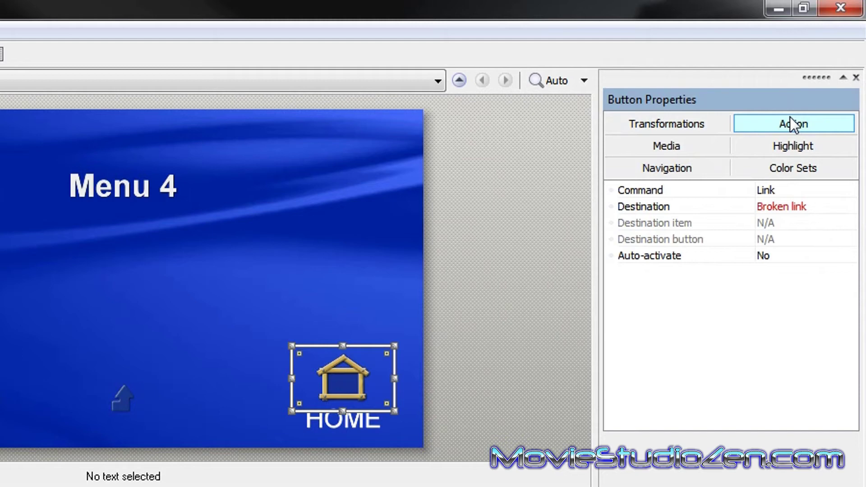
click(852, 208)
click(848, 206)
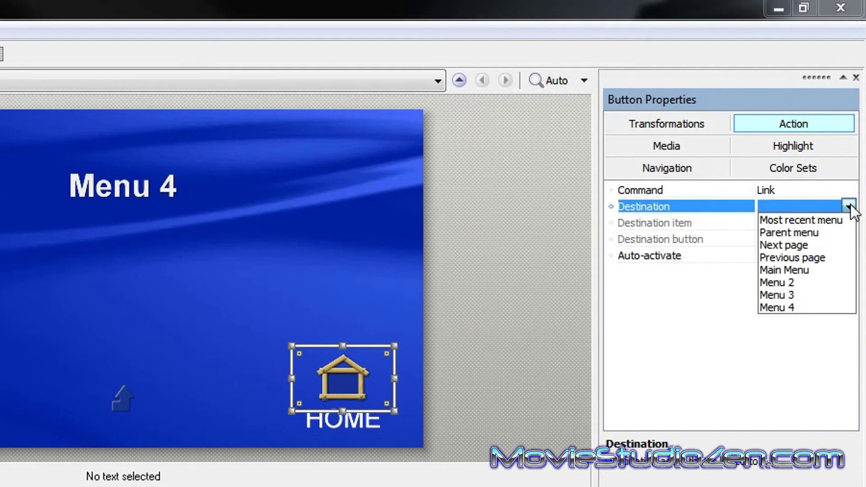
click(800, 269)
click(426, 426)
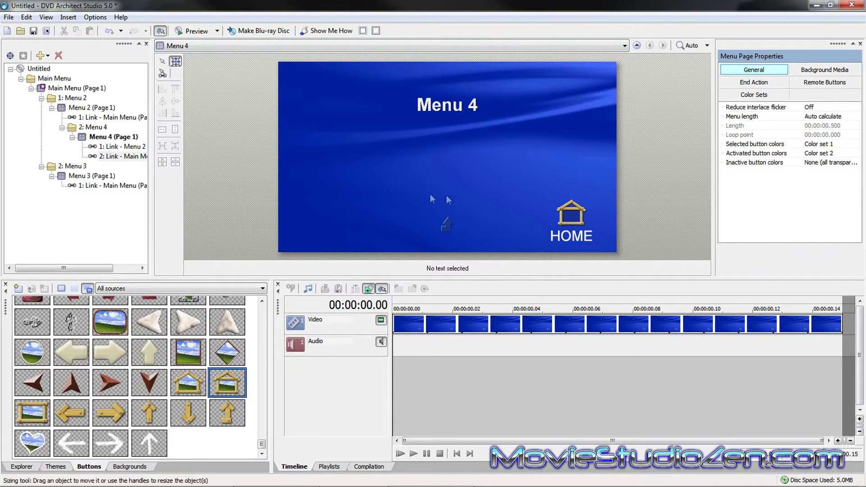
click(52, 79)
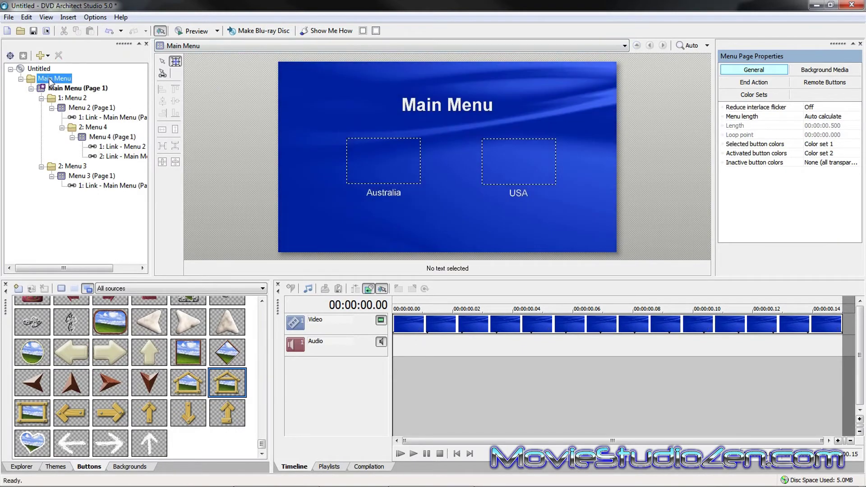
click(193, 31)
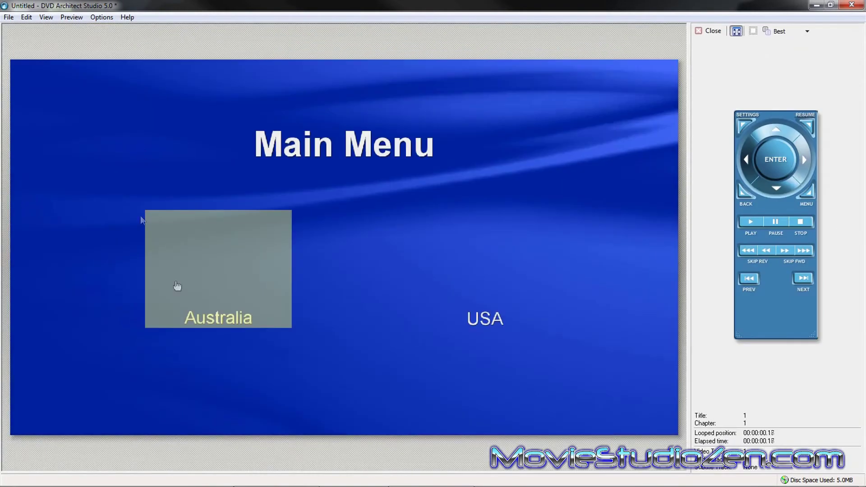
click(224, 274)
click(356, 300)
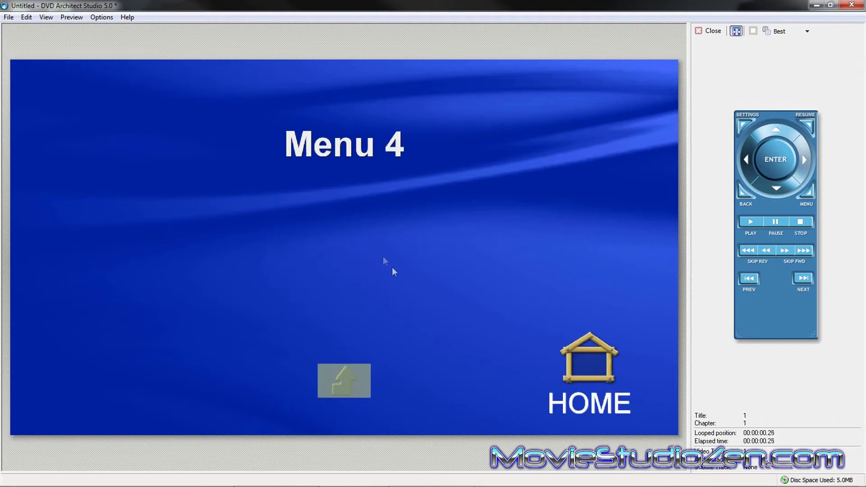
click(595, 366)
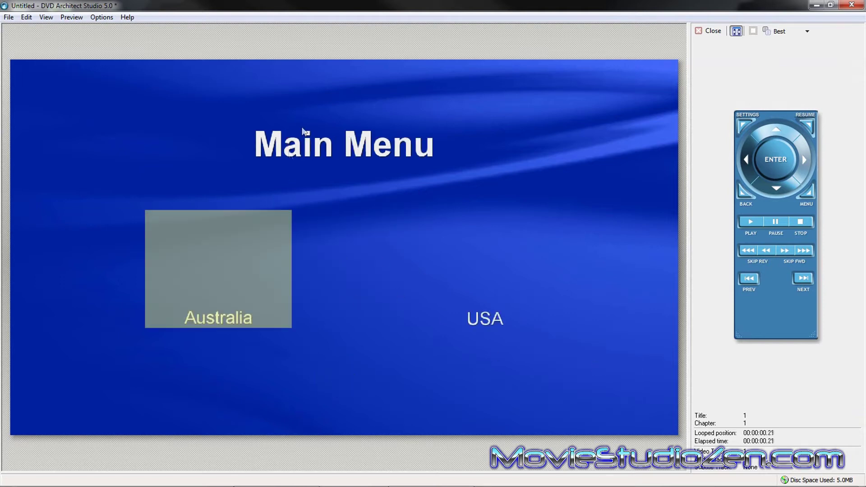
click(708, 31)
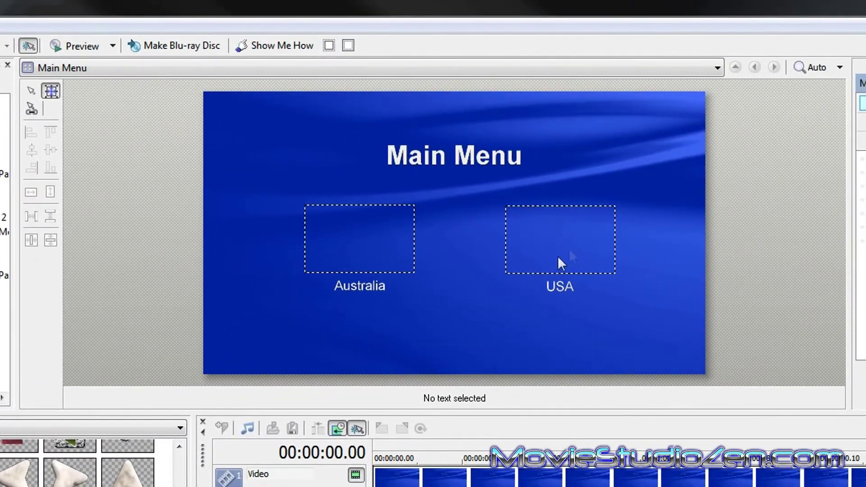
On the USA page (Menu 3), add a 'Surfing in Texas' submenu button and open its Menu 5.
double_click(555, 249)
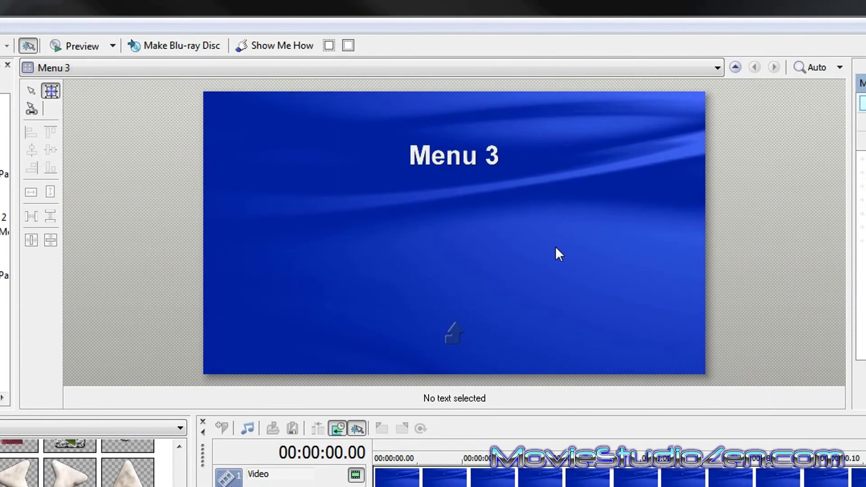
right_click(413, 230)
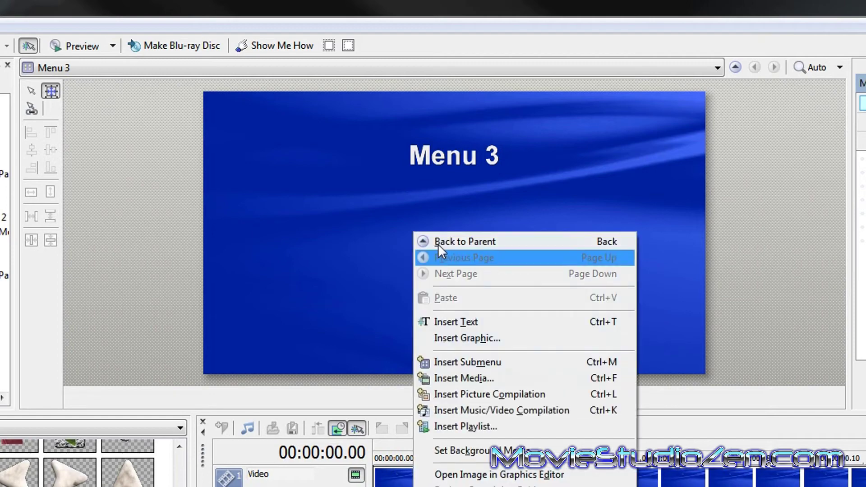
click(472, 363)
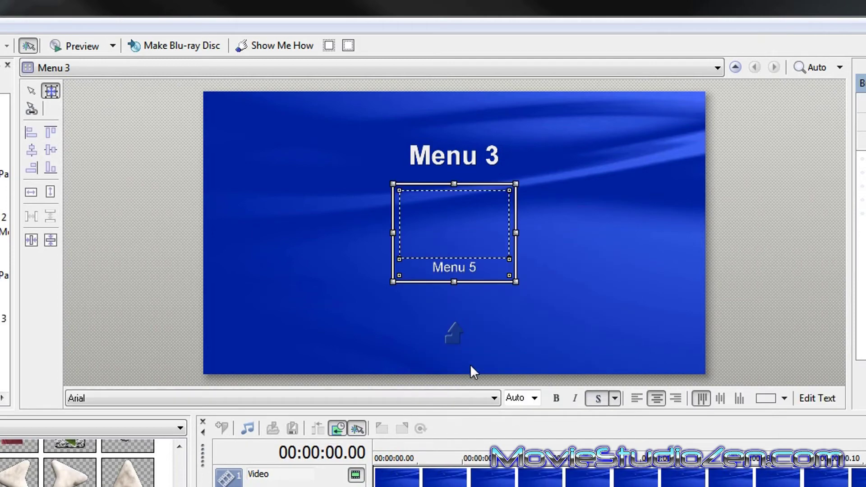
click(817, 399)
text(S)
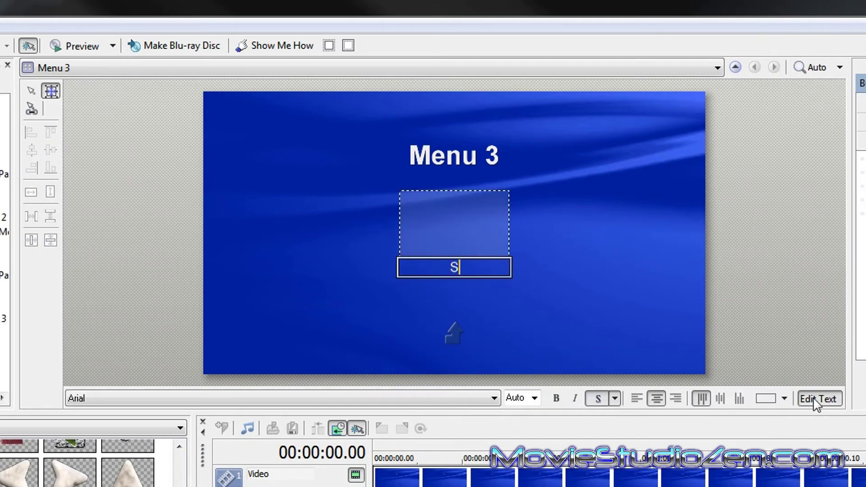
text(urfing in Tewxa)
key(BackSpace)
key(BackSpace)
key(BackSpace)
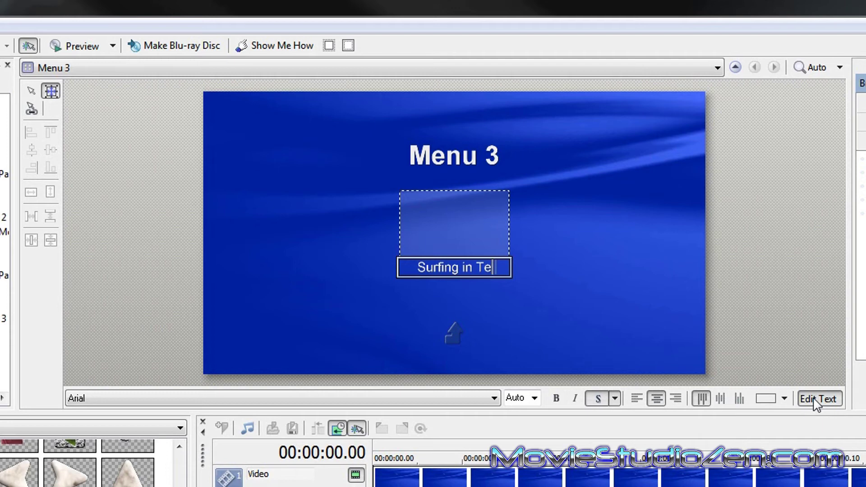
text(xas)
click(814, 399)
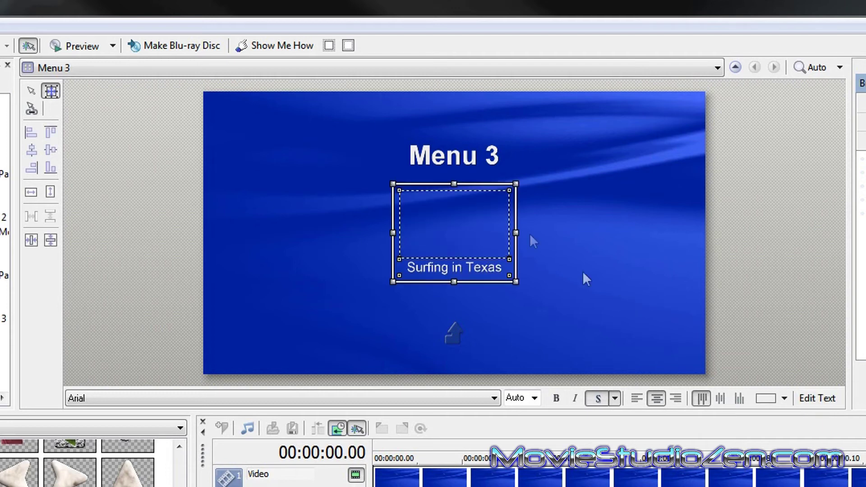
double_click(456, 226)
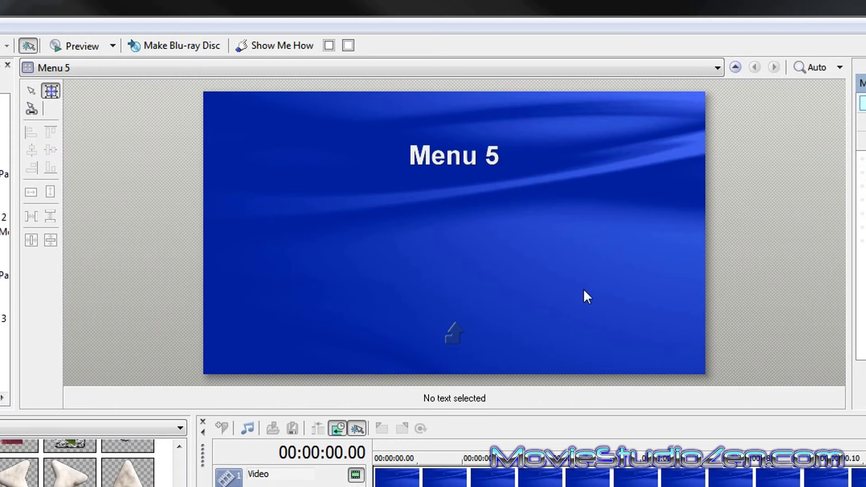
Place a house button at Menu 5's lower left labelled 'HOME' in white text.
drag(127, 473, 309, 295)
click(822, 399)
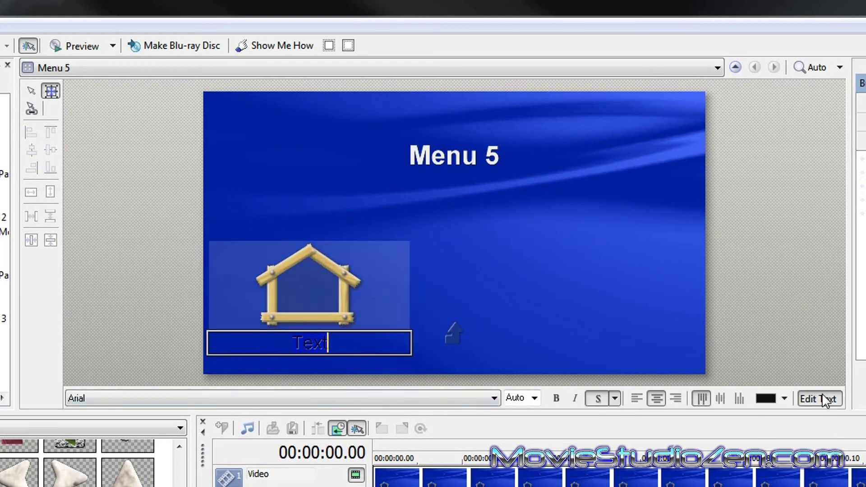
text(HOME)
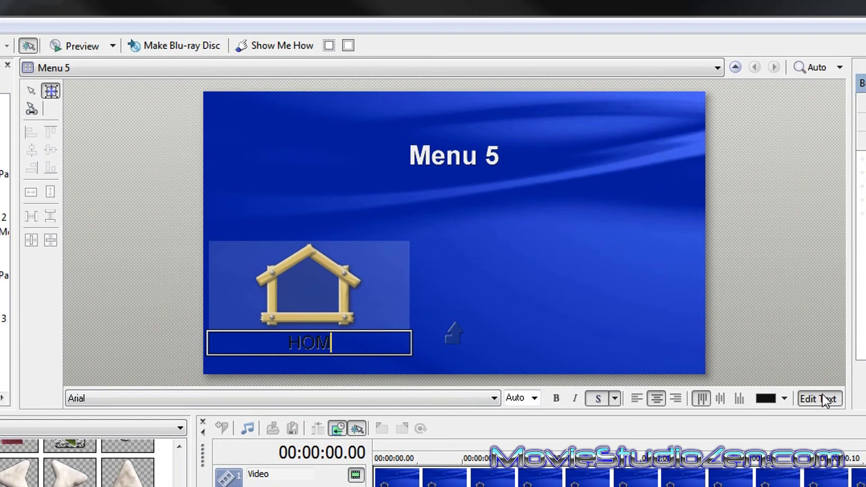
click(782, 399)
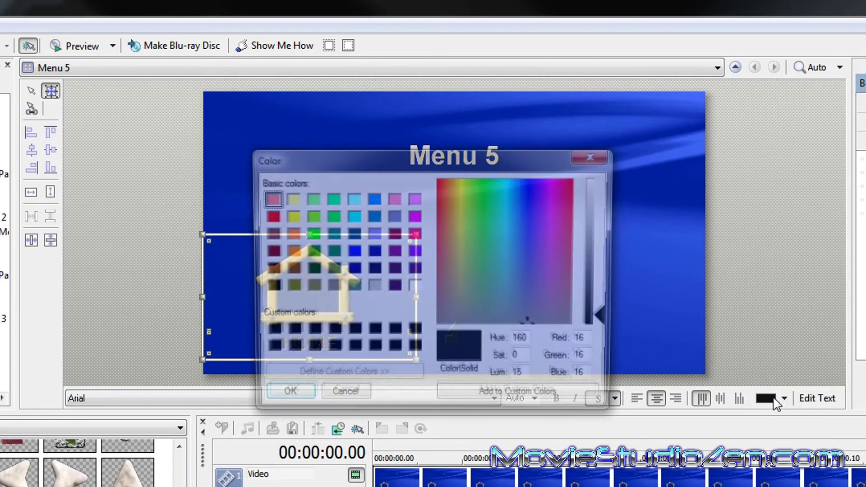
click(414, 286)
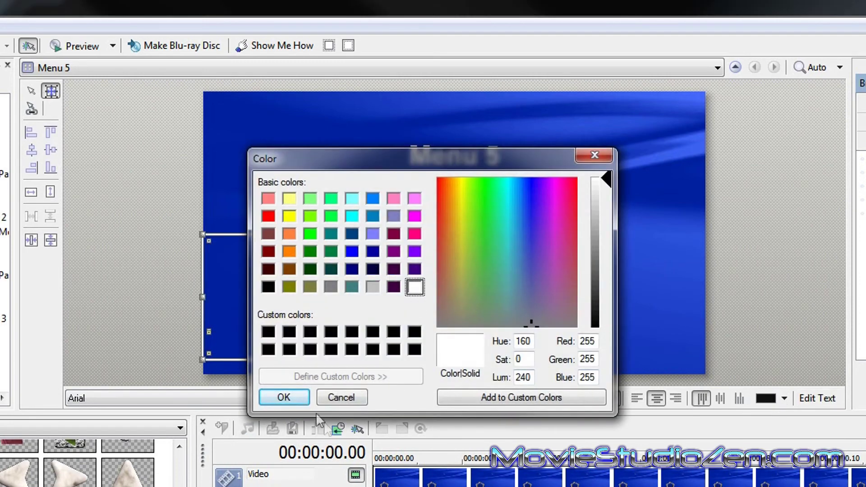
click(284, 396)
click(644, 243)
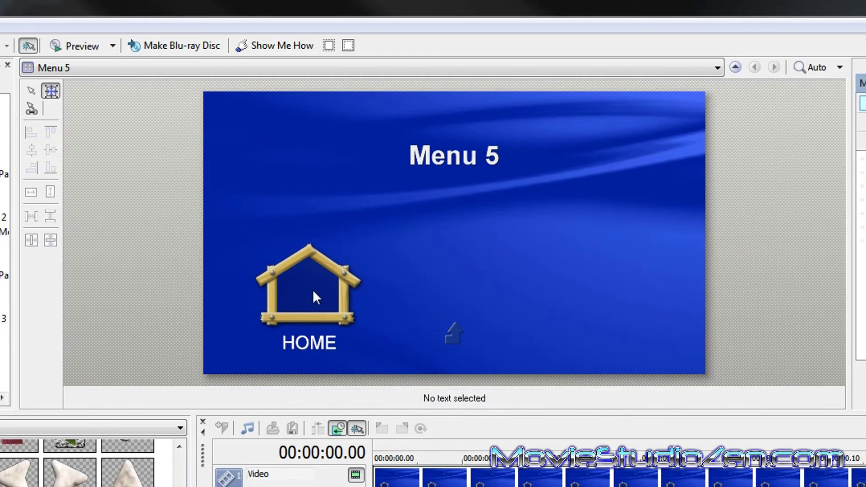
click(299, 293)
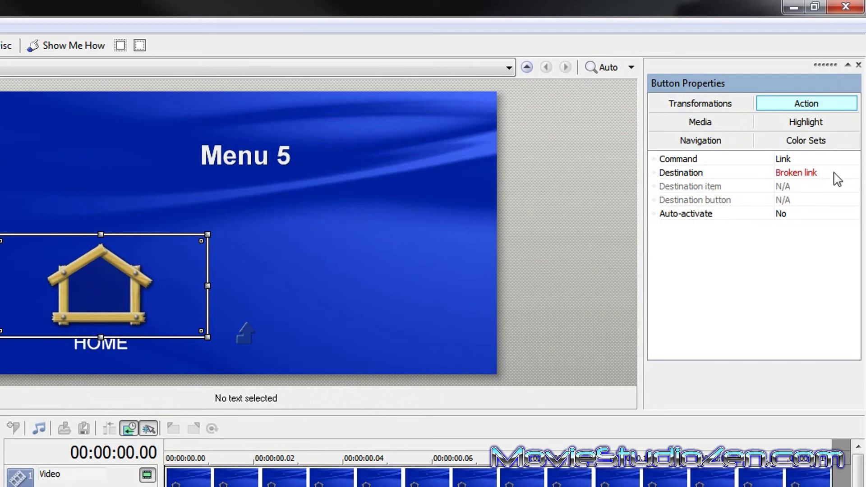
Link Menu 5's HOME button to Main Menu, then return to Menu 3.
click(855, 173)
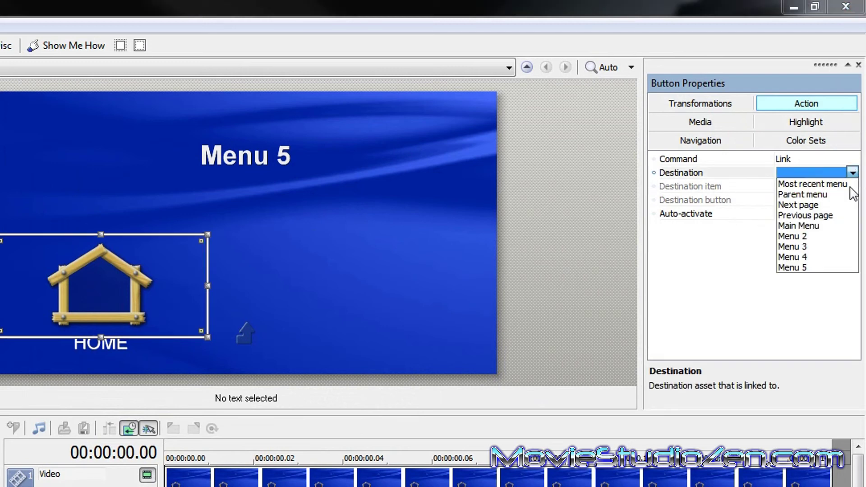
click(807, 228)
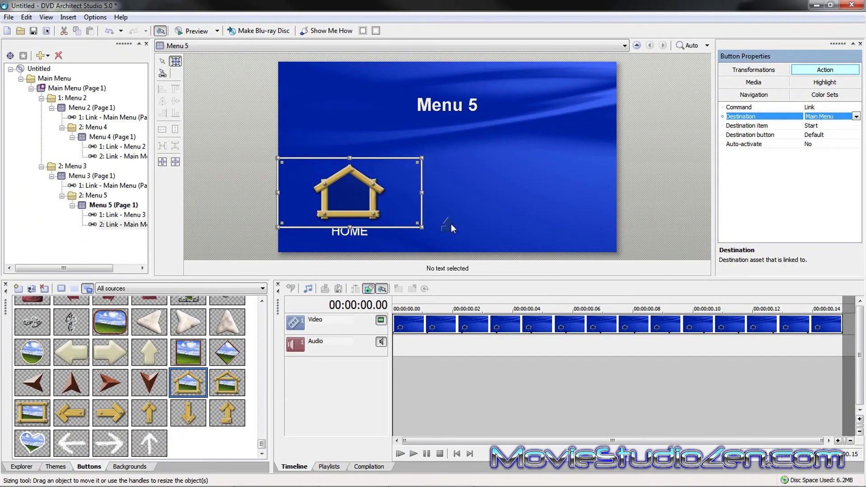
double_click(450, 223)
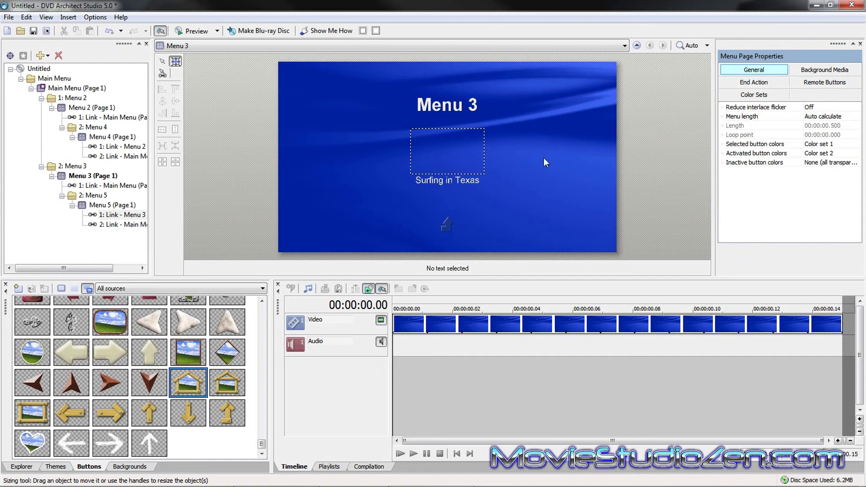
Preview from Main Menu through USA and Surfing in Texas, then use HOME to return.
click(82, 89)
click(194, 31)
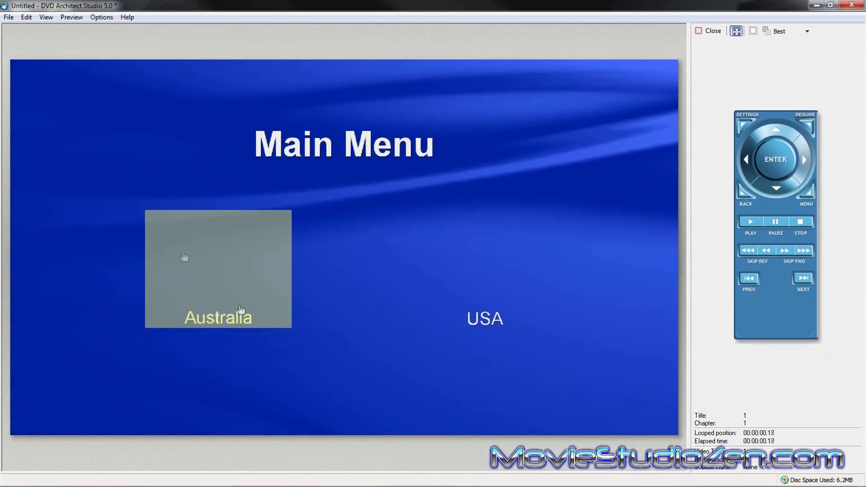
click(485, 320)
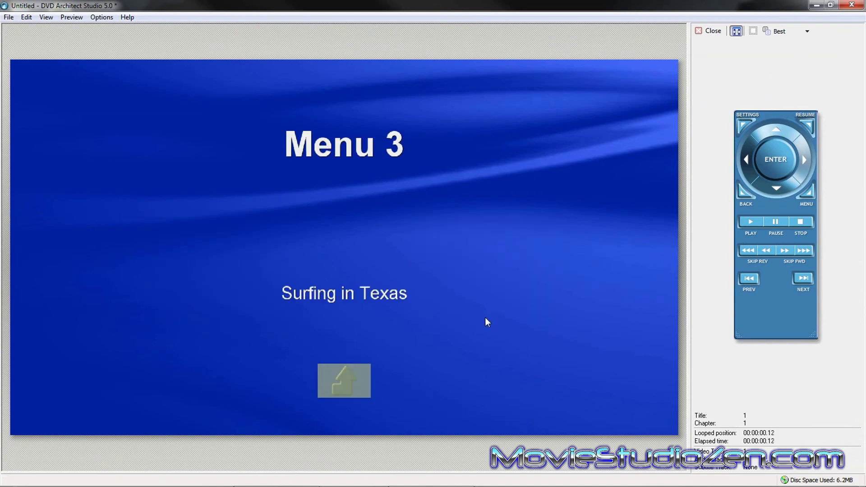
click(352, 294)
click(154, 339)
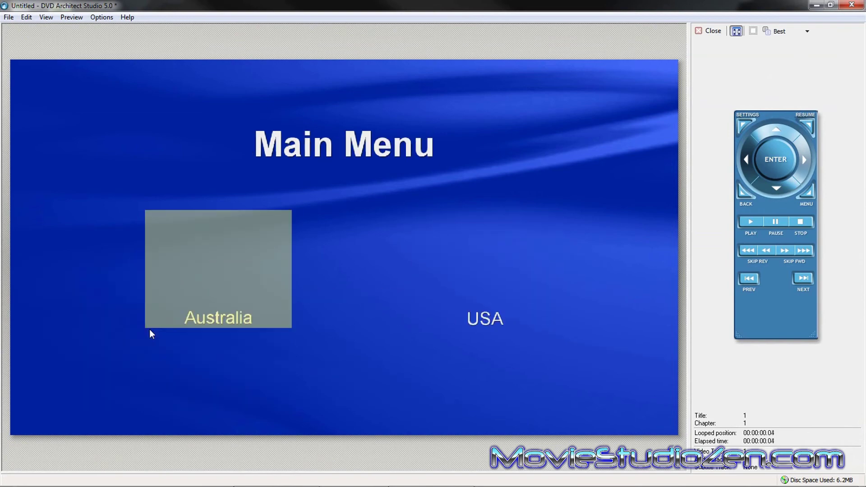
Exit the preview to get back to the Main Menu page with its Australia and USA buttons.
click(714, 33)
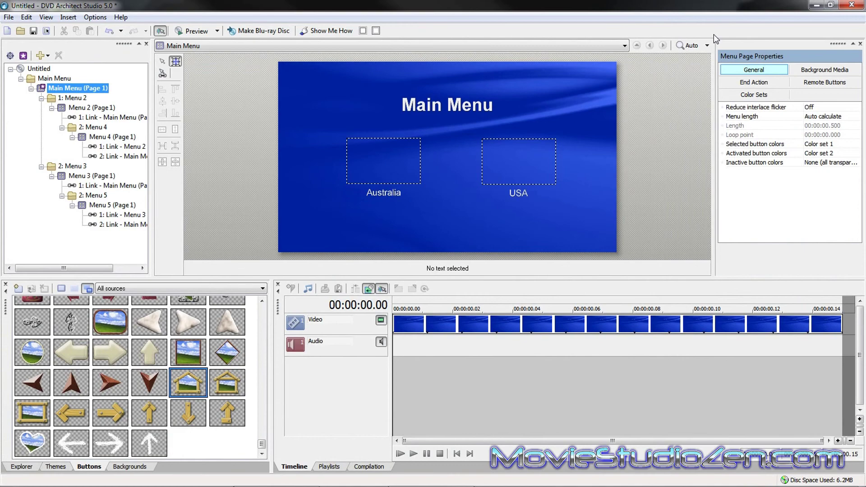